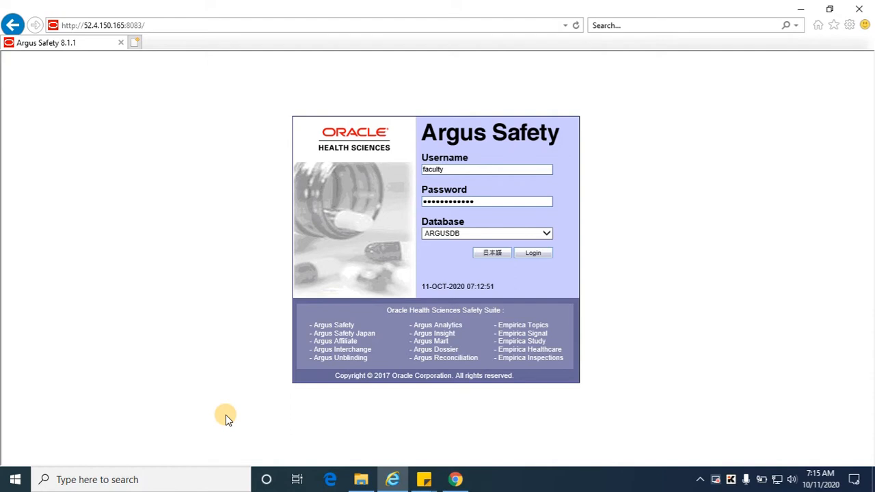
Log in to Argus Safety on the ARGUSDB database with the user's credentials
left_click(538, 255)
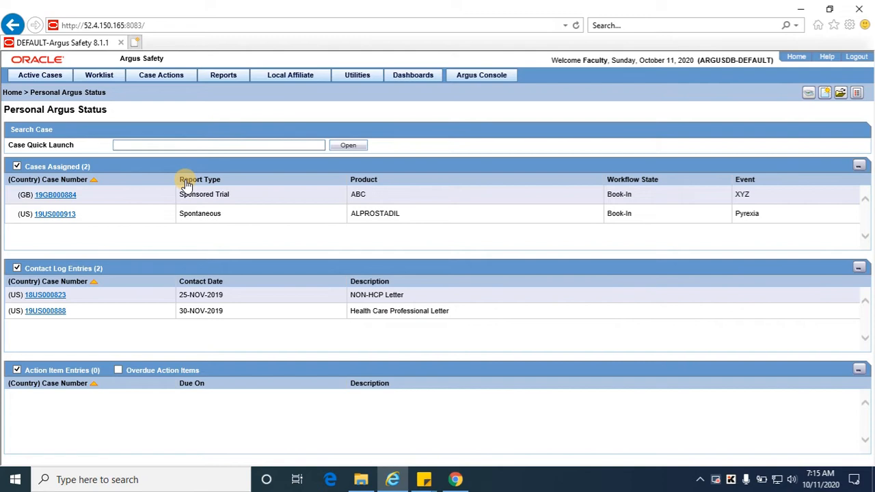
left_click(97, 74)
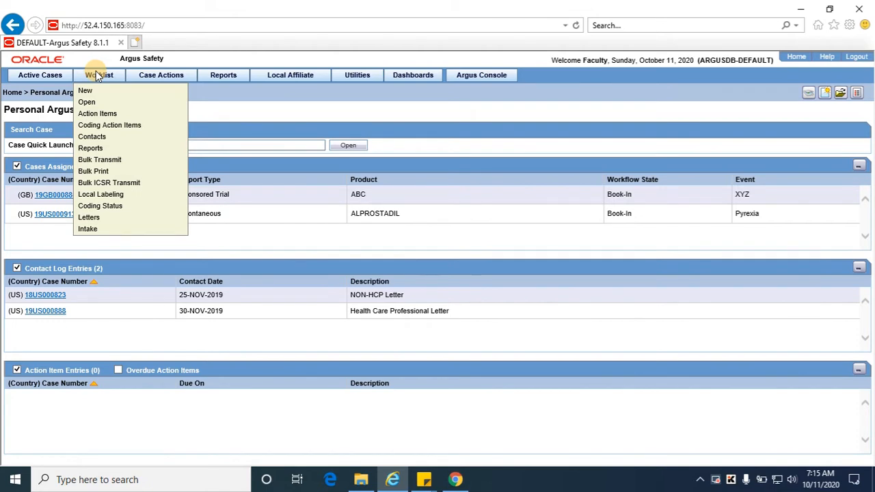
left_click(98, 76)
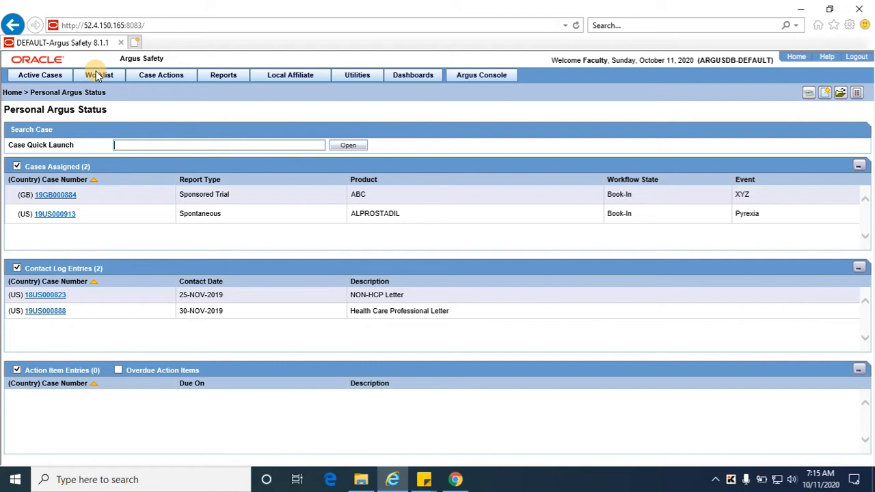
left_click(98, 75)
left_click(91, 74)
left_click(92, 75)
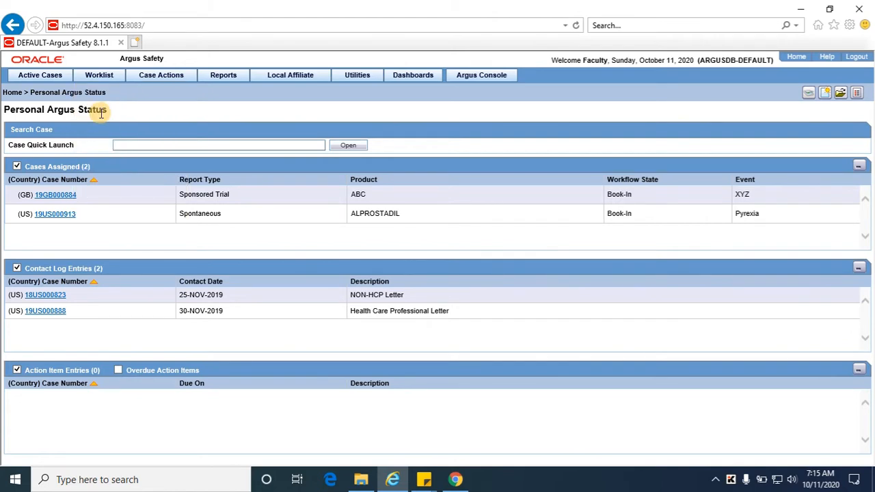
left_click(103, 77)
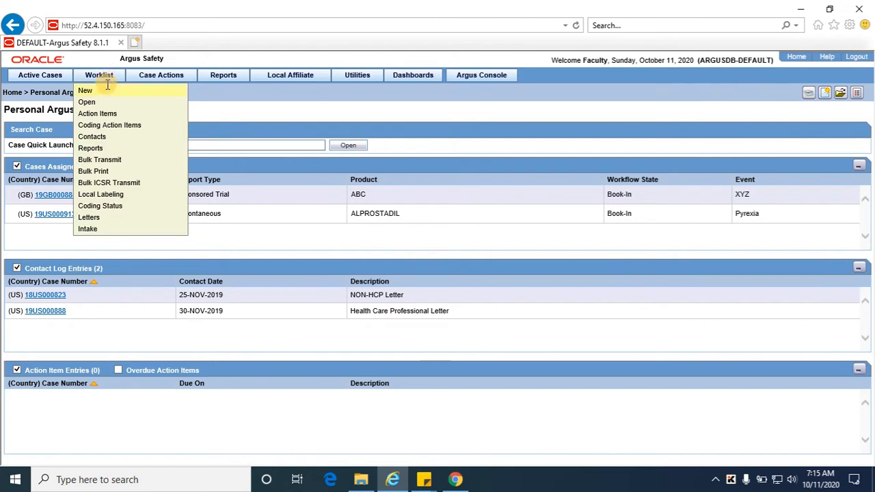
left_click(106, 138)
mouse_move(103, 79)
left_click(106, 172)
mouse_move(157, 78)
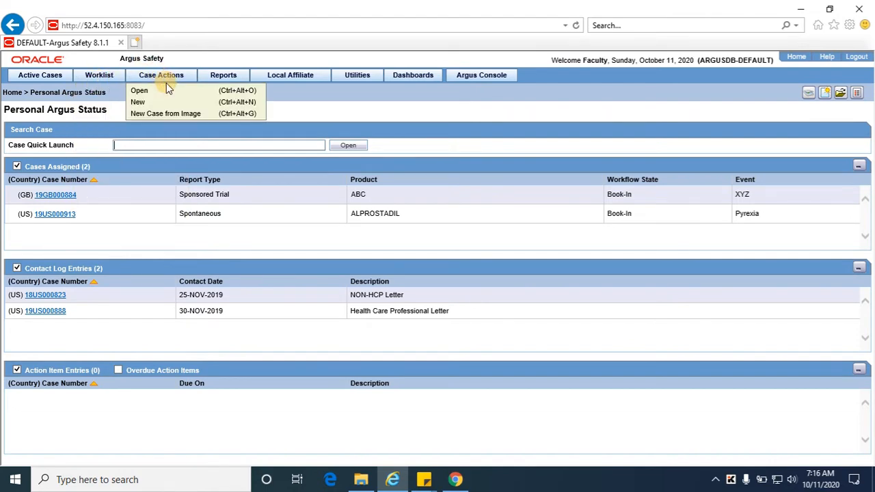
Start a new Spontaneous case from the USA with today's receipt date, then browse for its product
left_click(167, 102)
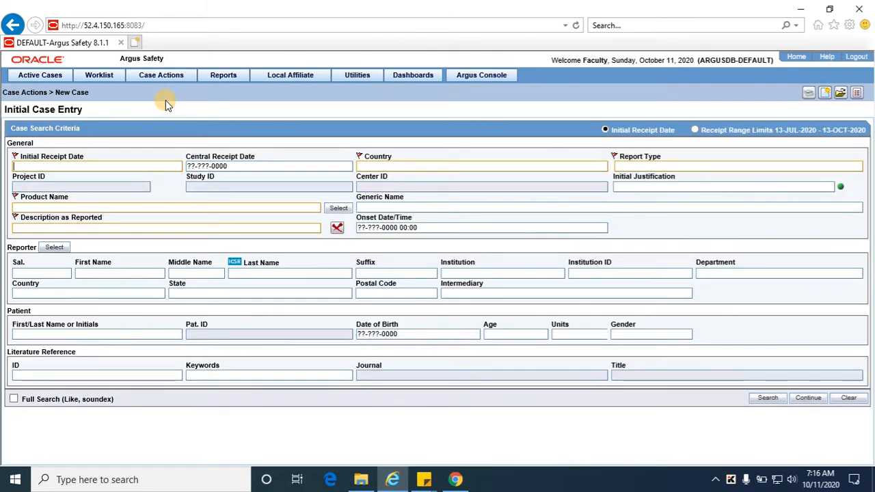
type("+")
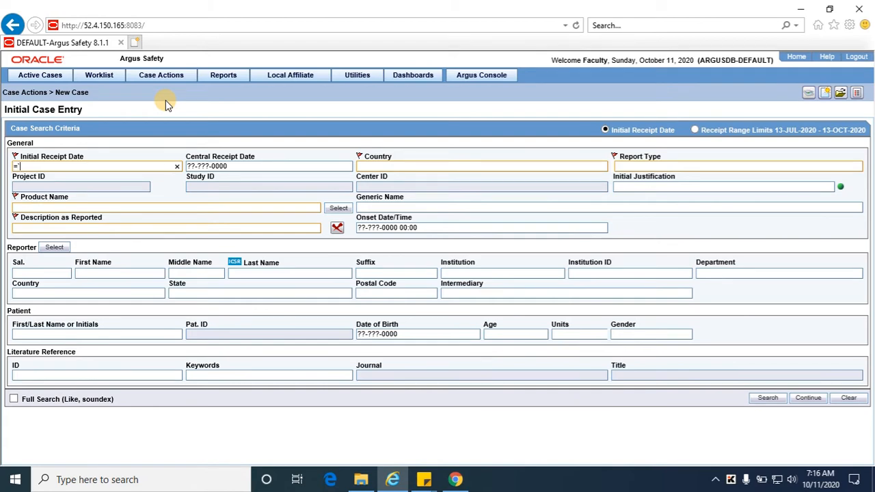
key("Tab")
key("Tab")
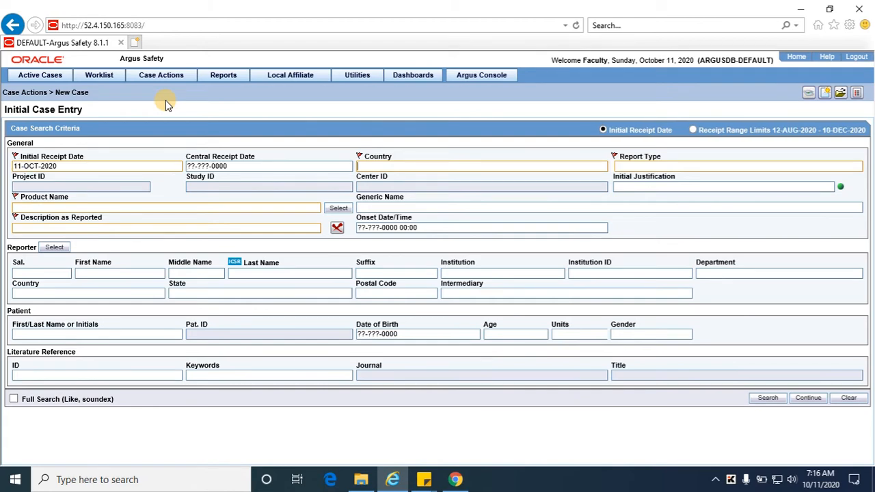
type("USA")
key("Tab")
type("spontaneous")
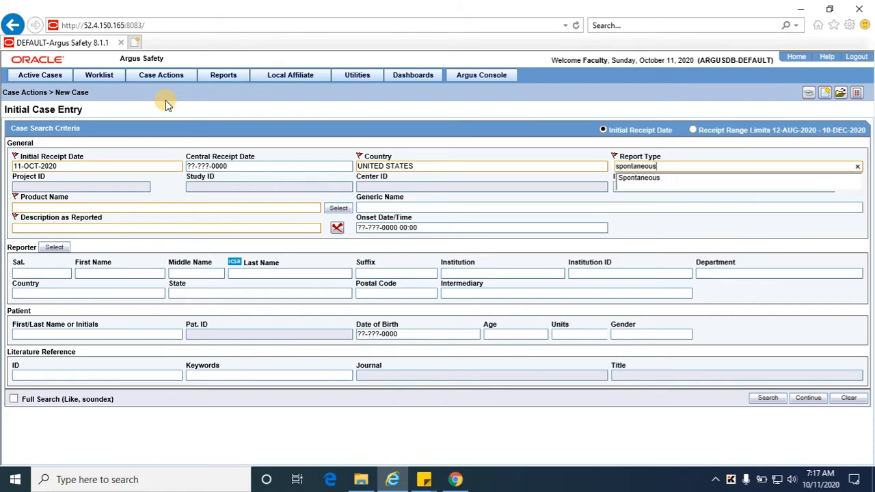
key("Tab")
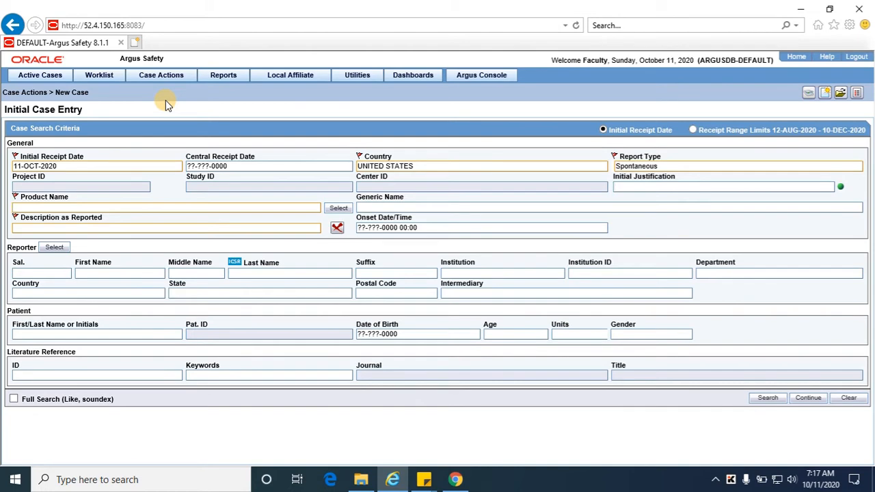
left_click(338, 208)
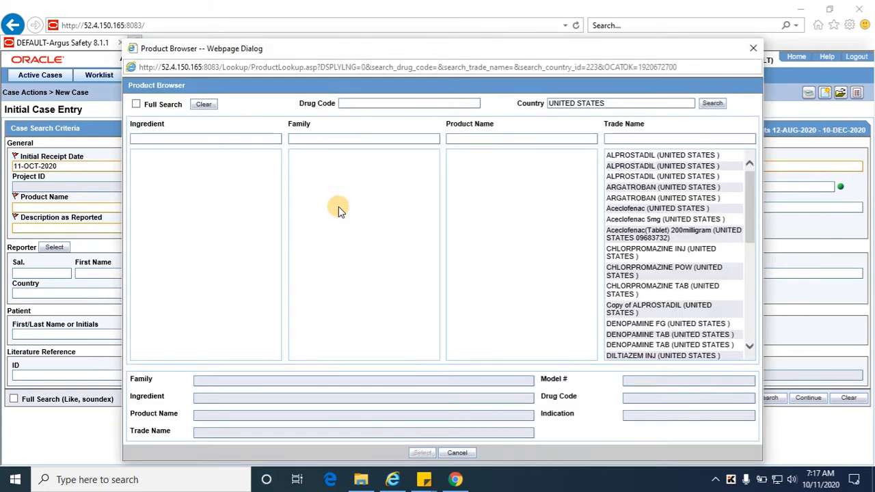
Select the first ALPROSTADIL trade name as the product and enter 'Pyrexia' as the reported description
left_click(626, 158)
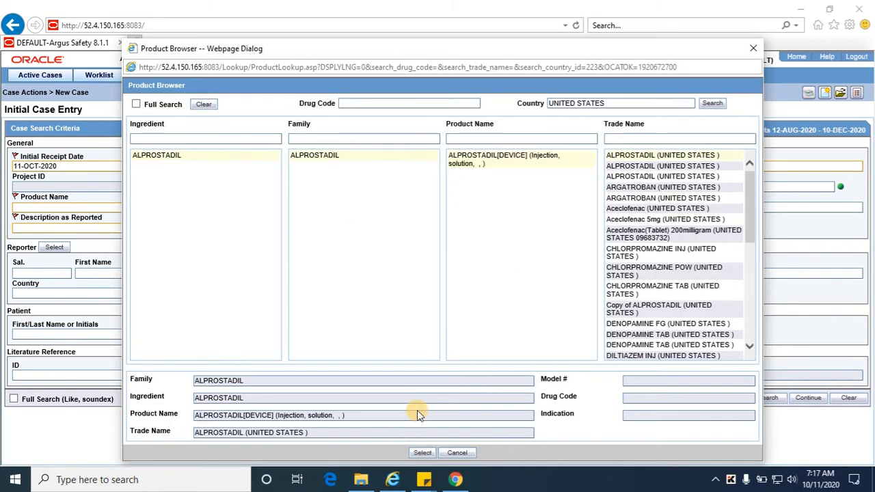
left_click(422, 453)
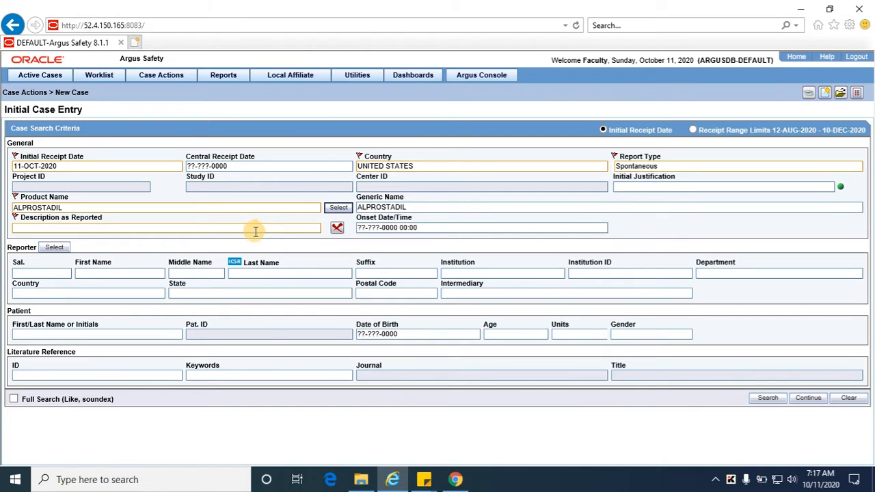
left_click(255, 231)
type("Pyrexia")
key("Tab")
left_click(807, 398)
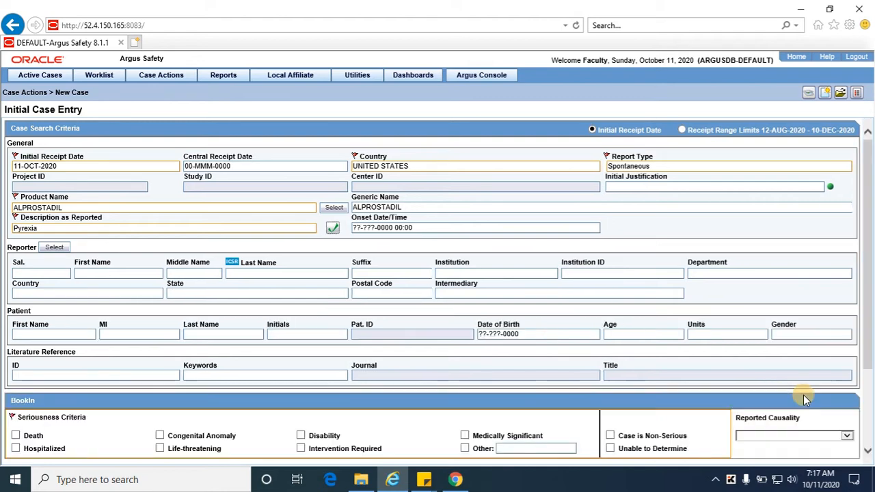
scroll(872, 272, "down", 1)
scroll(872, 272, "down", 2)
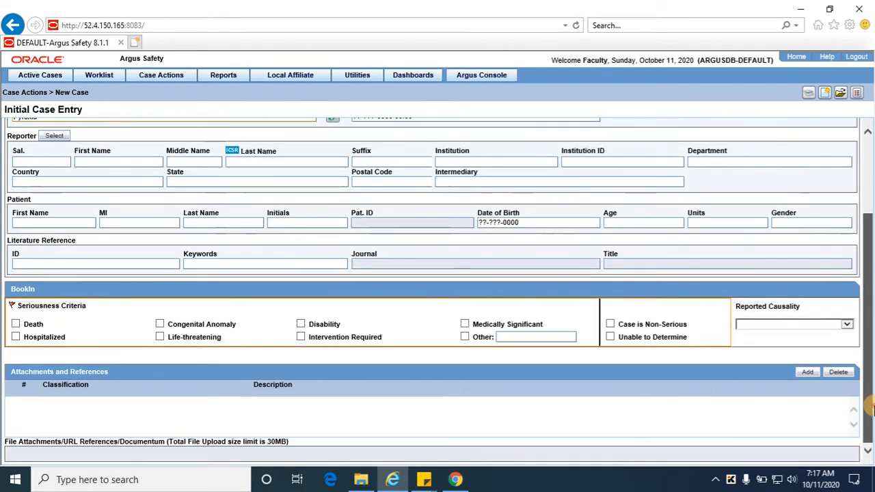
left_click(466, 324)
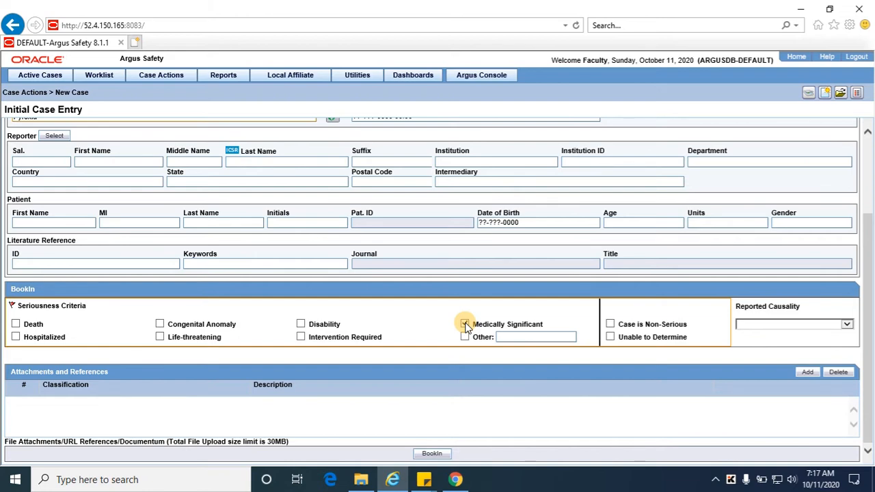
left_click(432, 455)
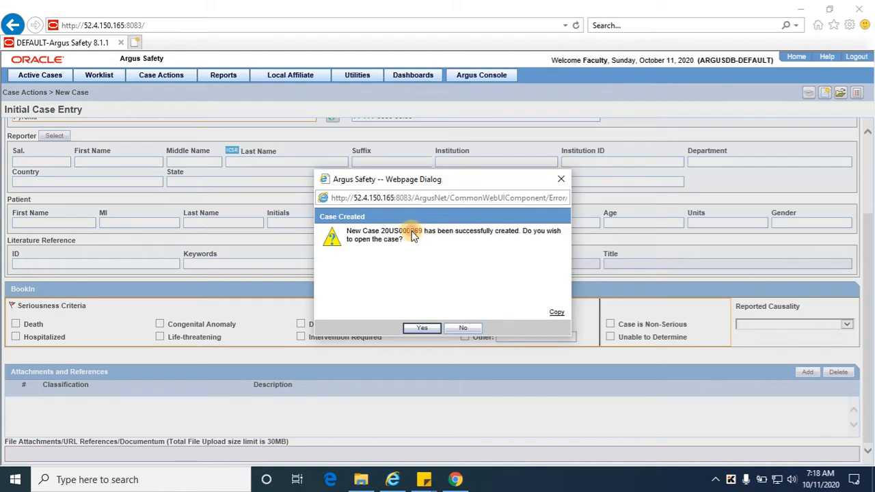
left_click(464, 329)
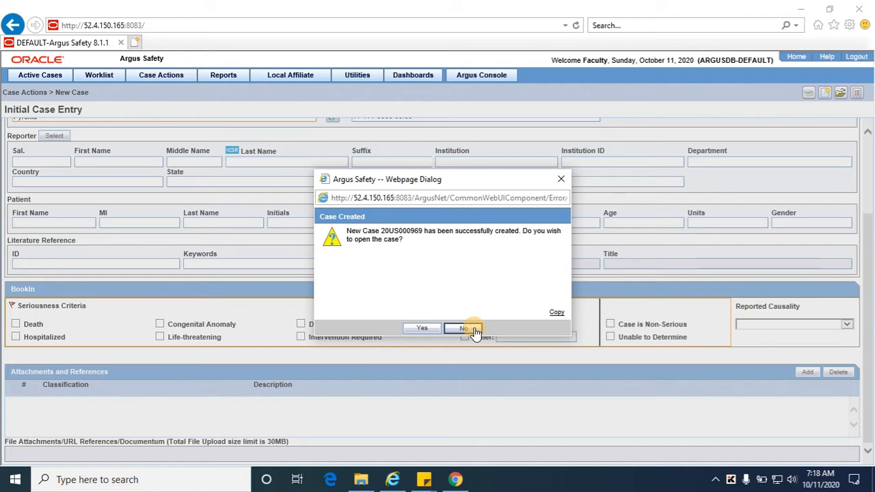
left_click(476, 330)
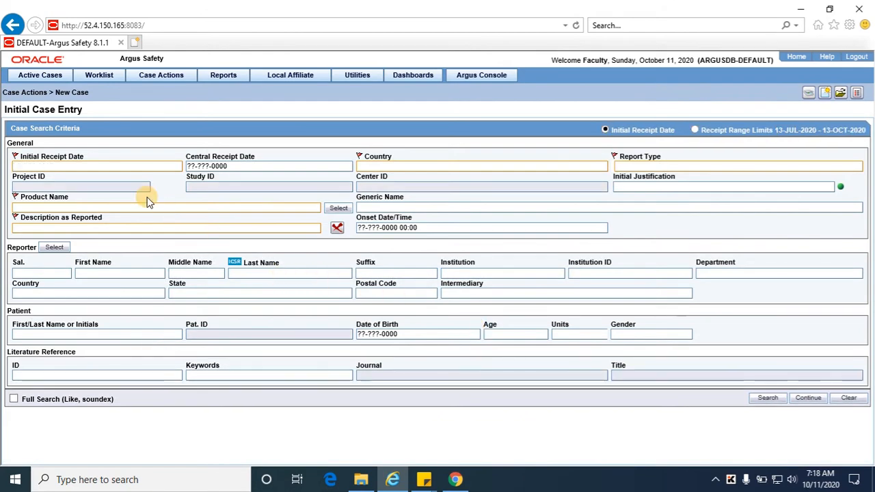
Open Worklist > New and clear the old case number from the search Value field
mouse_move(104, 83)
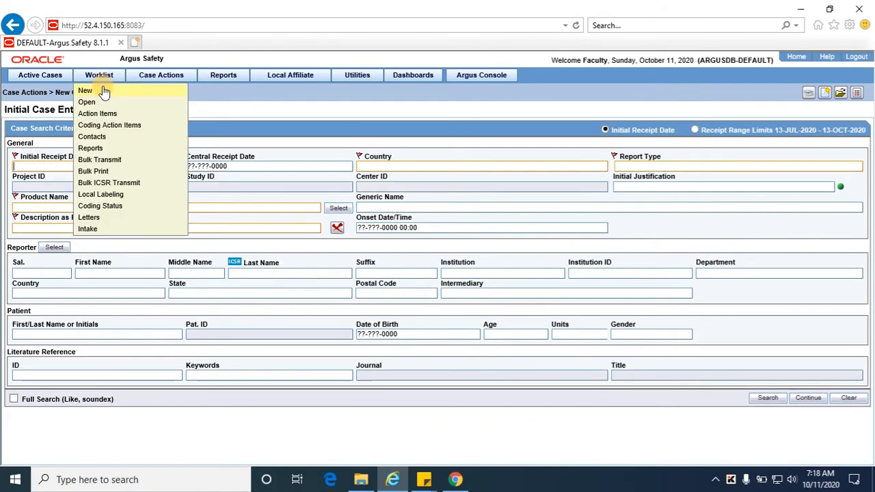
left_click(102, 91)
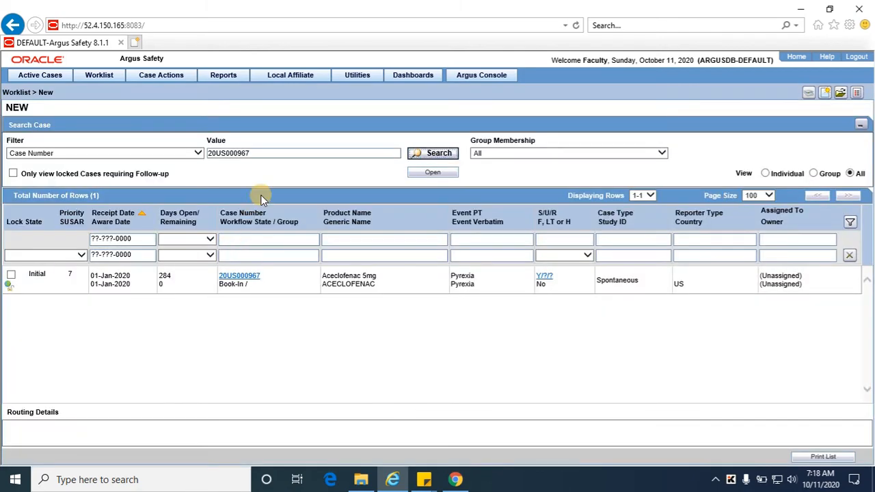
left_click(273, 153)
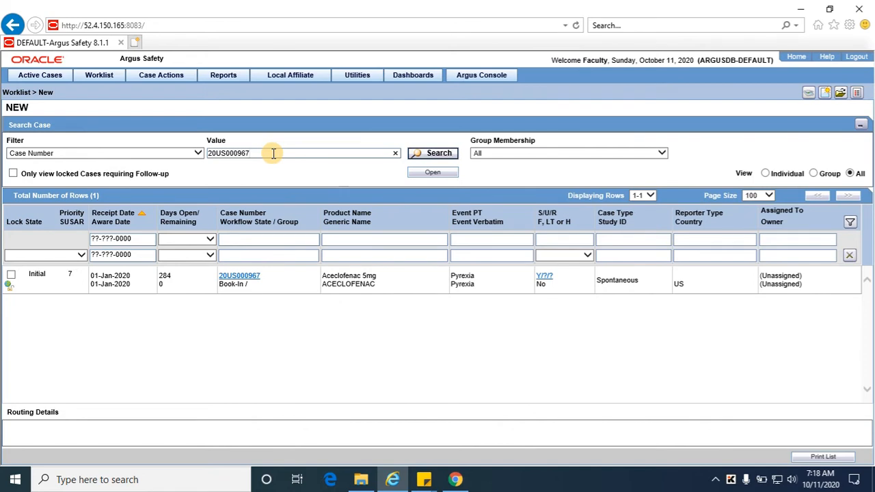
double_click(273, 154)
key("BackSpace")
Search with an empty value for all 149 cases and sort by newest Receipt Date first
left_click(438, 154)
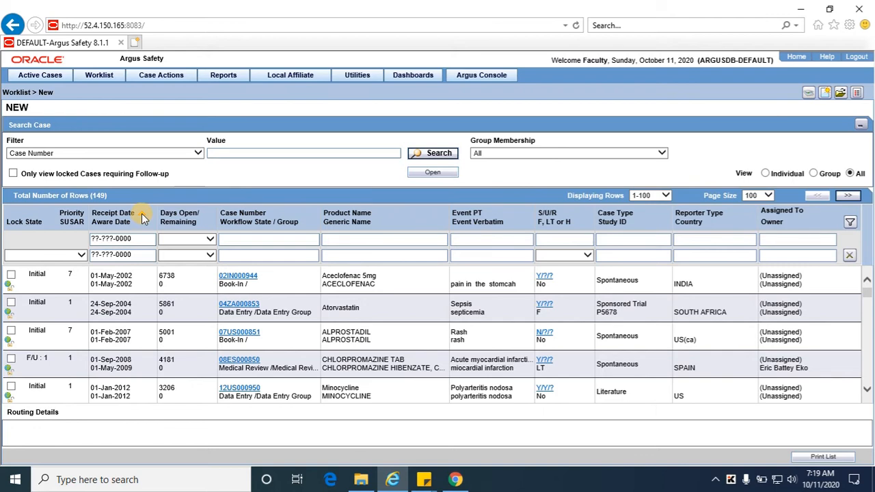
left_click(123, 215)
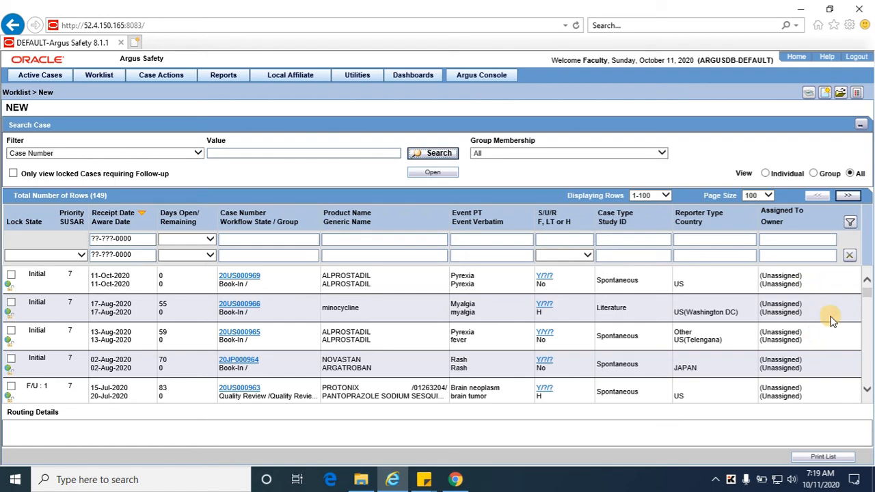
Set the page size to 250 so all 149 new cases show on one page
left_click_drag(867, 293, 867, 416)
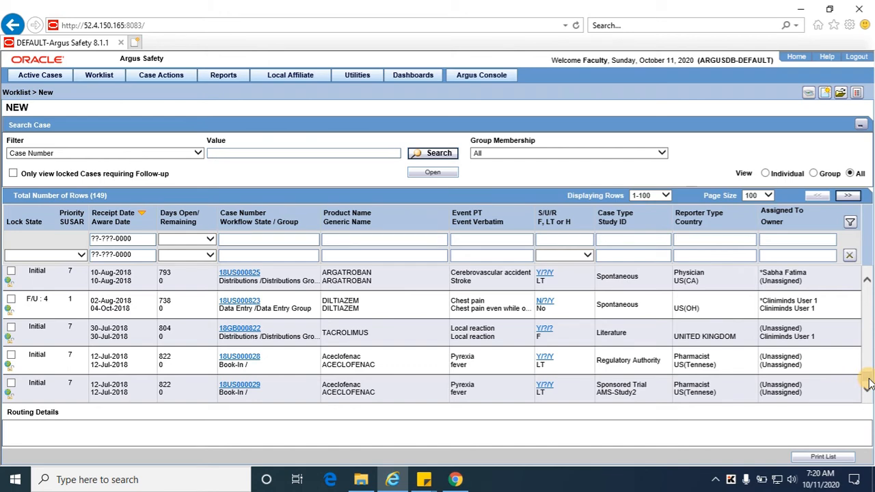
left_click(761, 196)
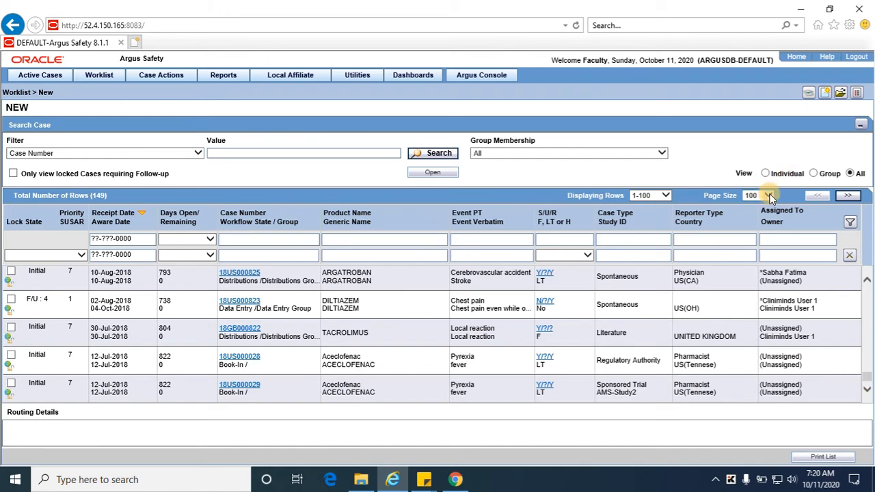
left_click(752, 203)
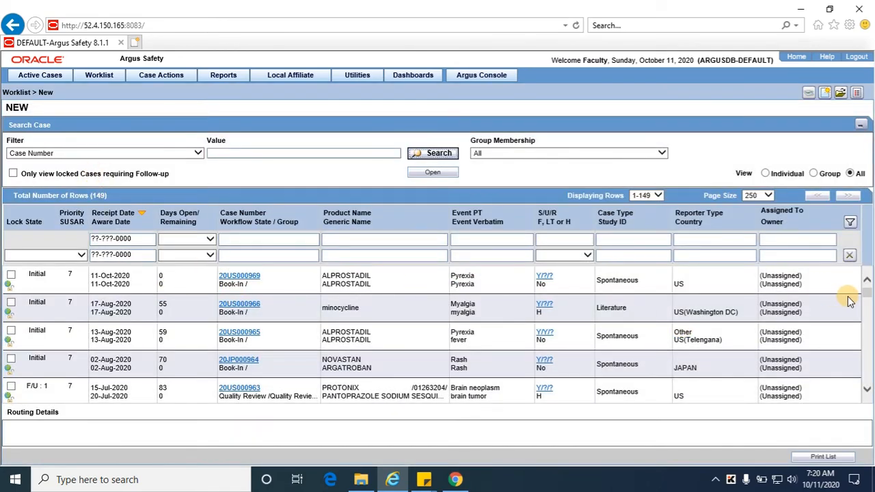
mouse_move(866, 294)
left_mouse_down()
mouse_move(871, 414)
mouse_move(869, 286)
left_mouse_up()
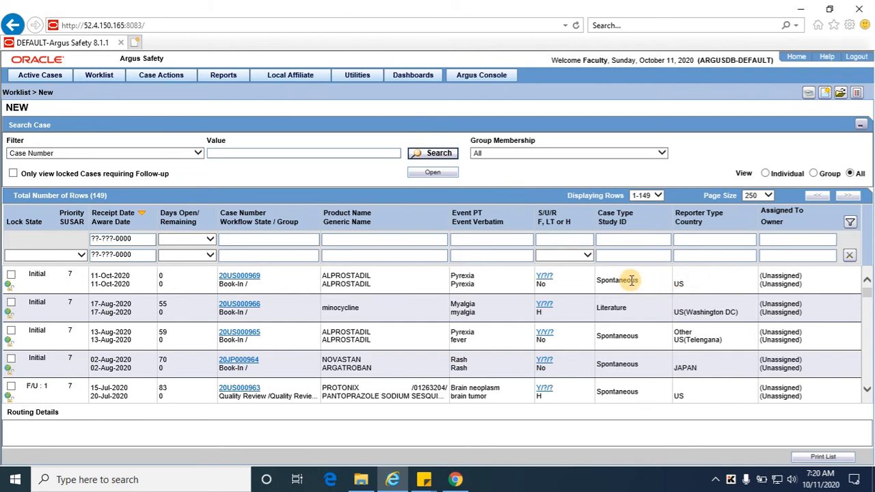
left_click(792, 285)
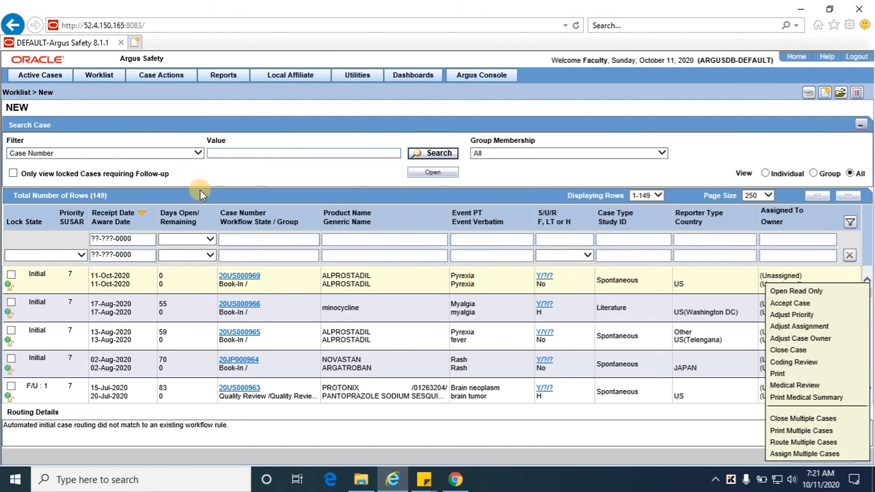
left_click(279, 239)
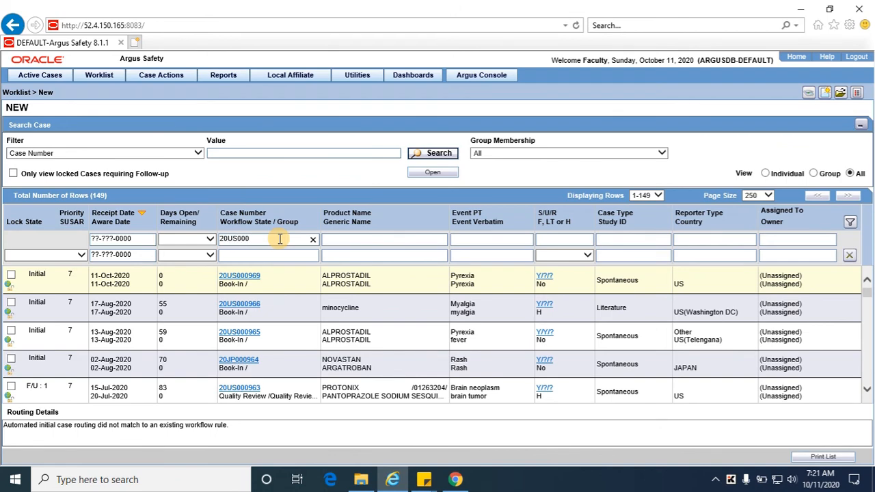
key("Return")
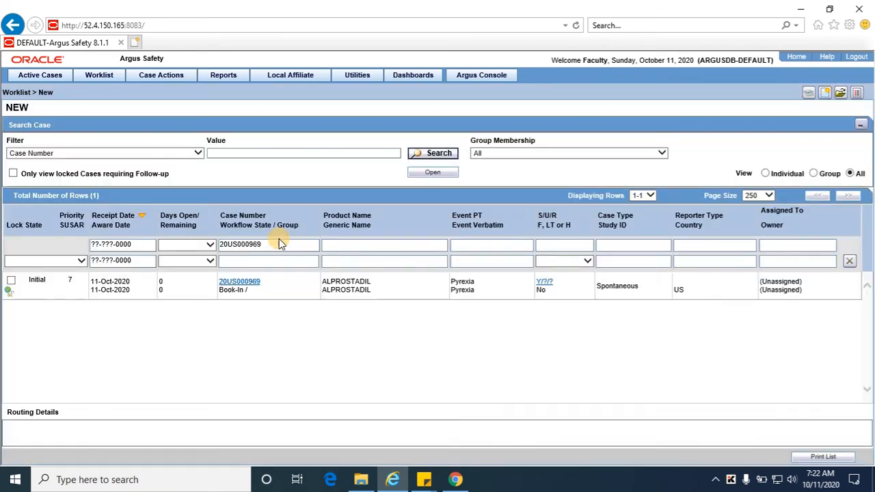
right_click(791, 284)
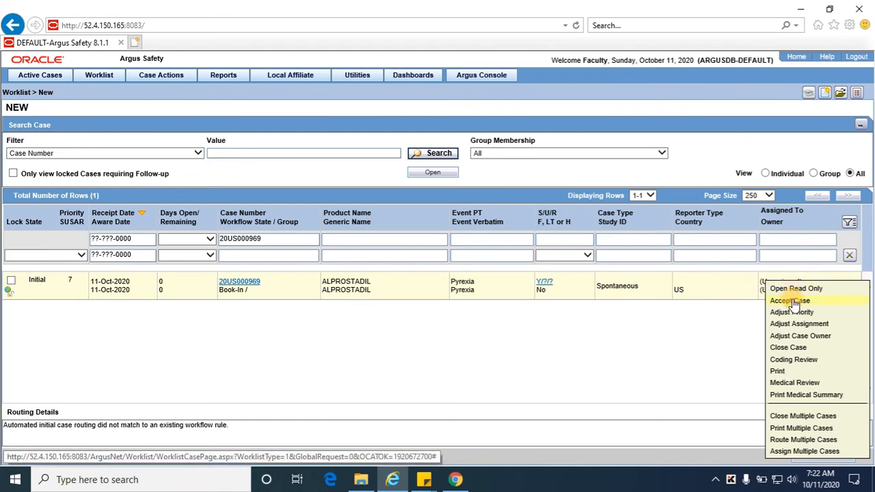
left_click(792, 301)
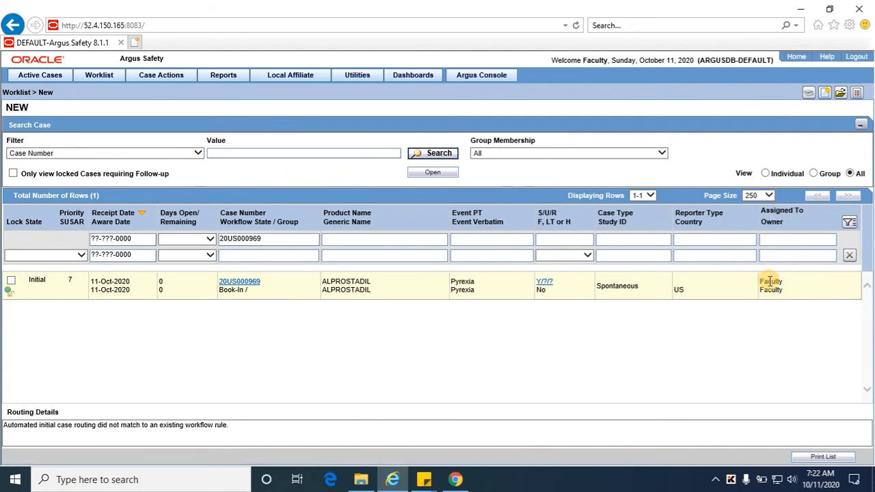
right_click(770, 282)
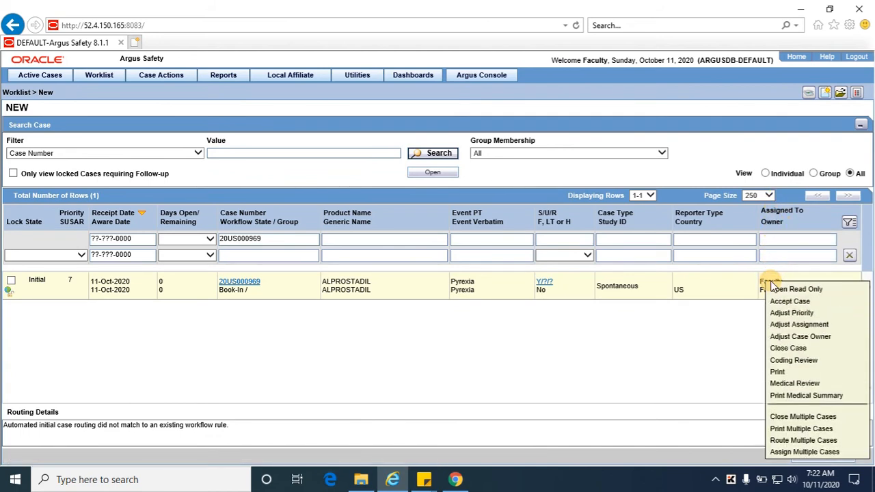
left_click(794, 325)
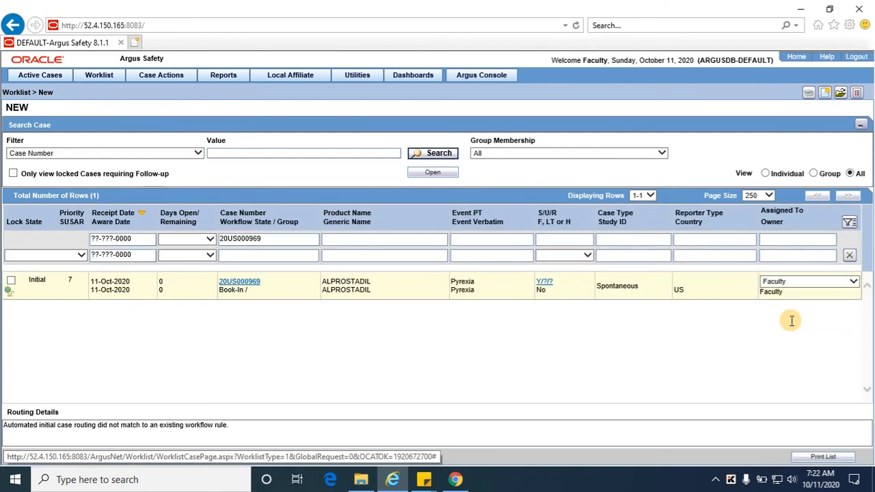
left_click(854, 282)
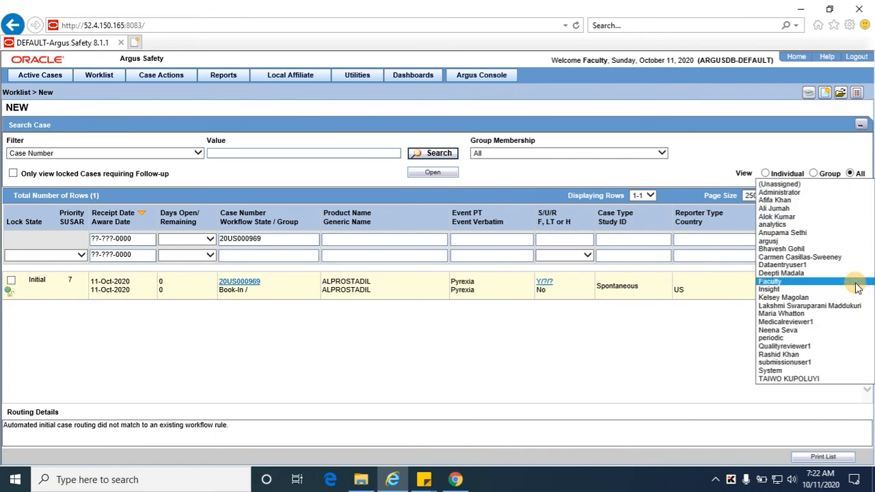
left_click(697, 343)
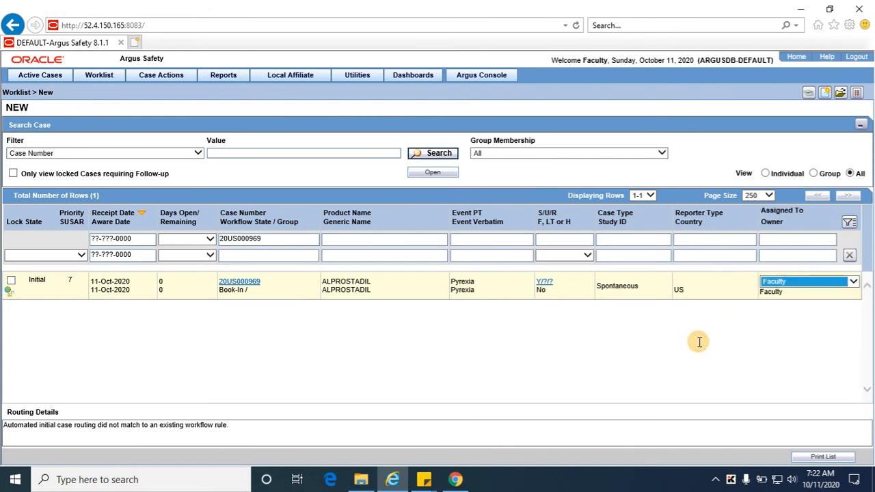
left_click(853, 282)
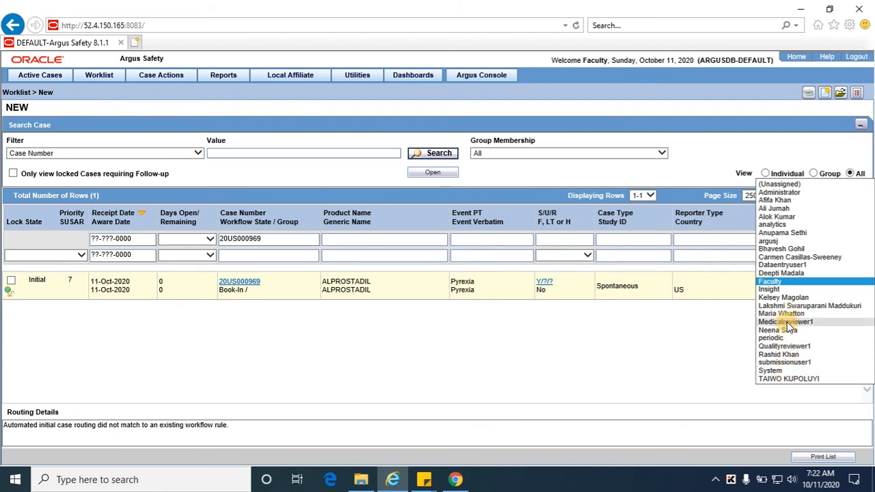
left_click(785, 216)
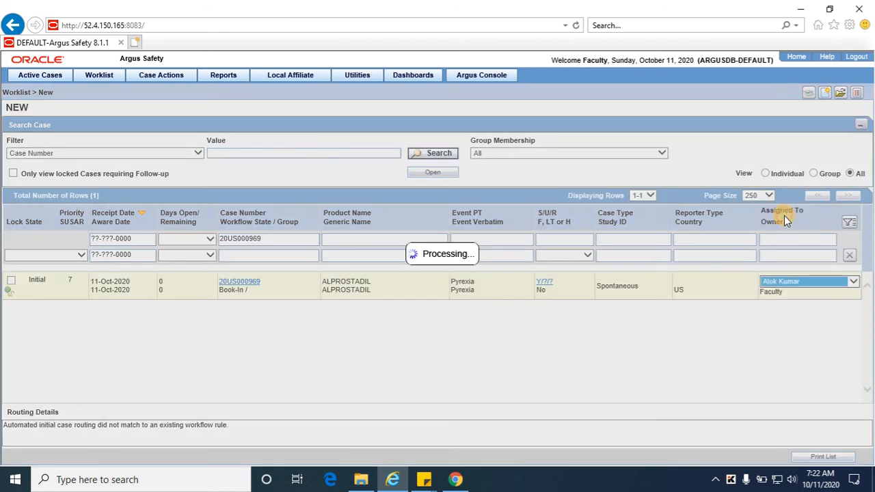
left_click(778, 291)
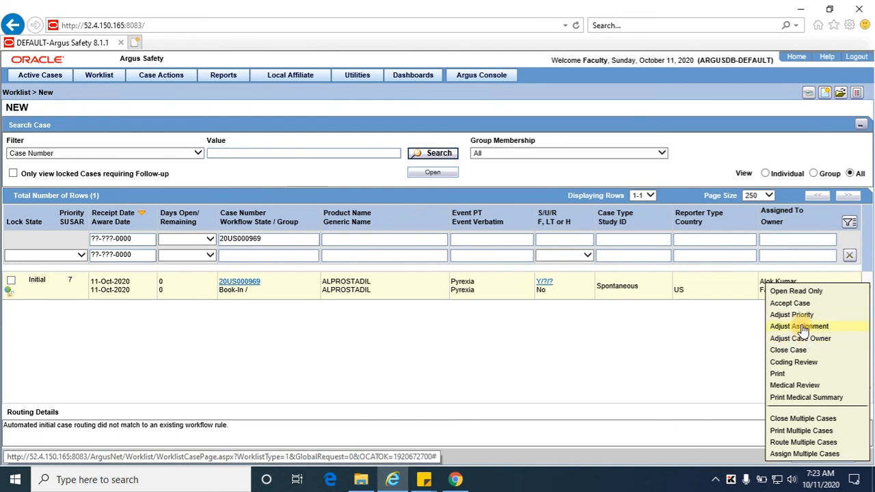
left_click(804, 340)
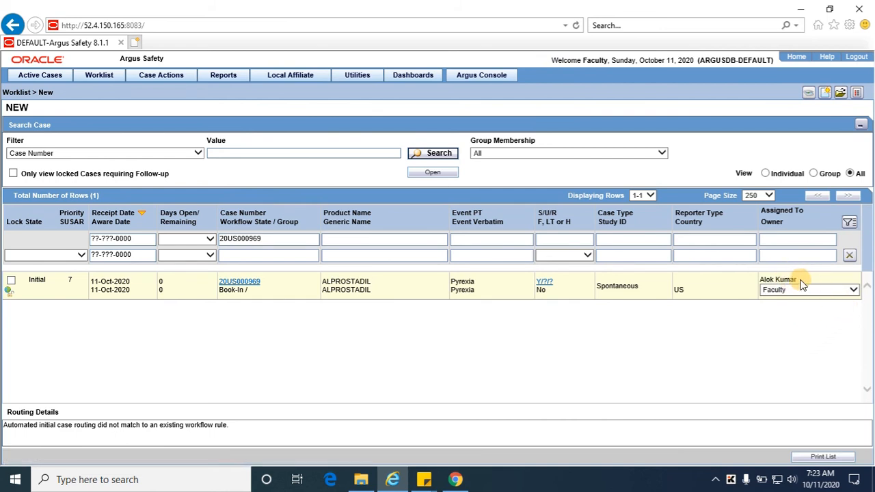
left_click(854, 292)
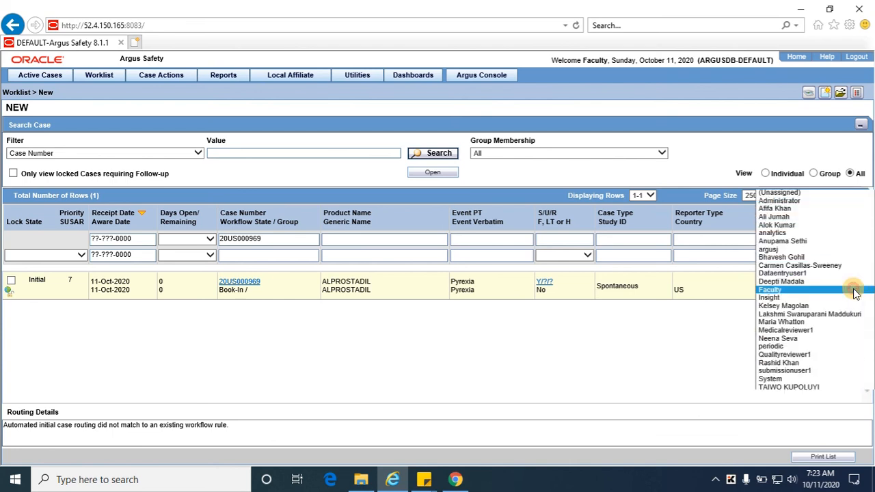
left_click(791, 224)
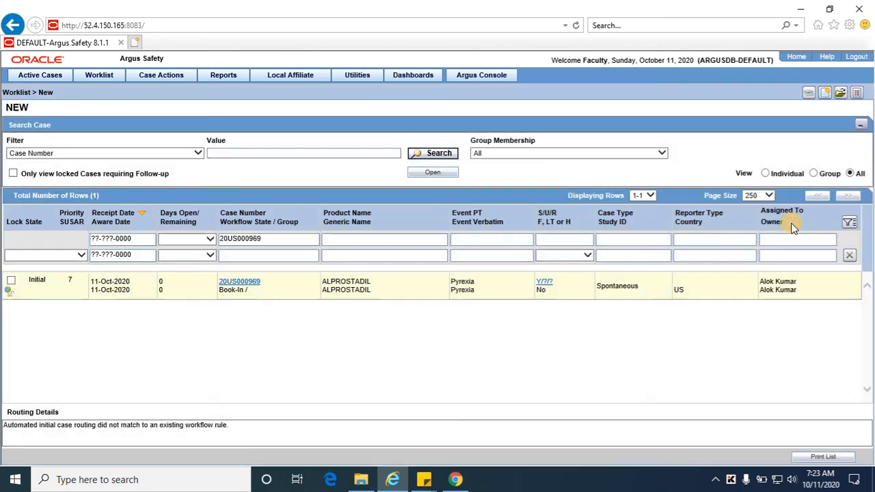
right_click(792, 282)
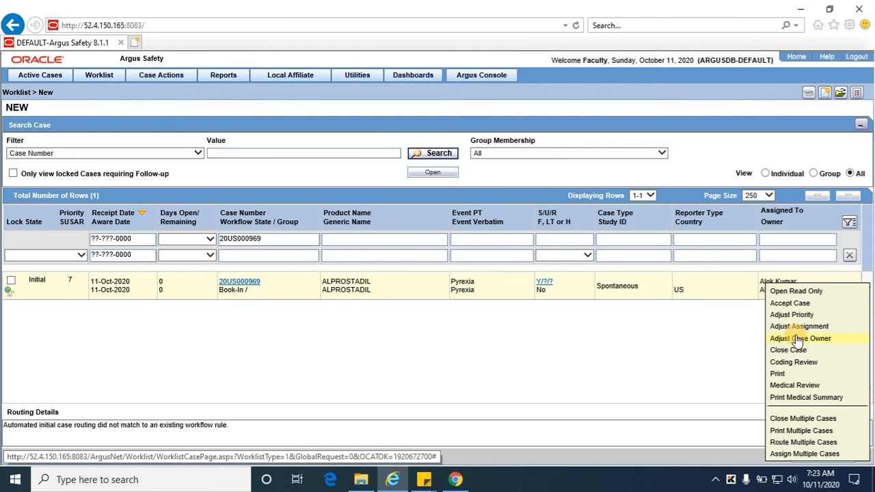
Close the case's context menu without selecting any action
left_click(694, 367)
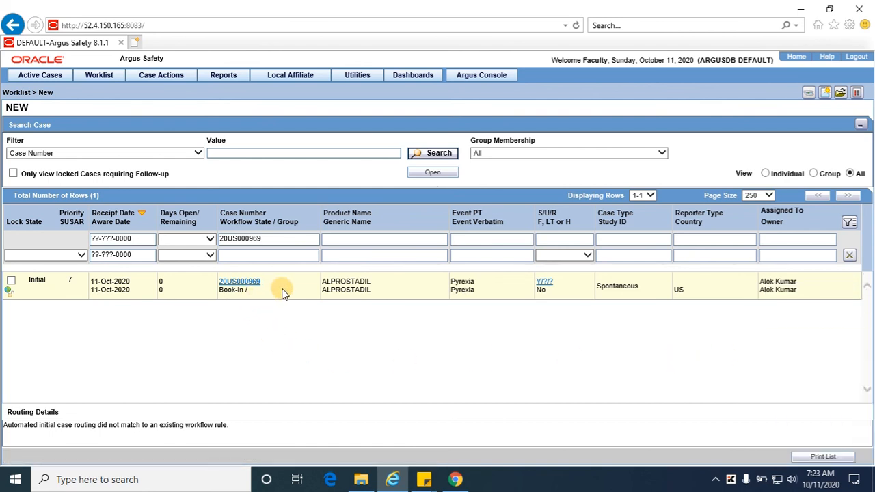